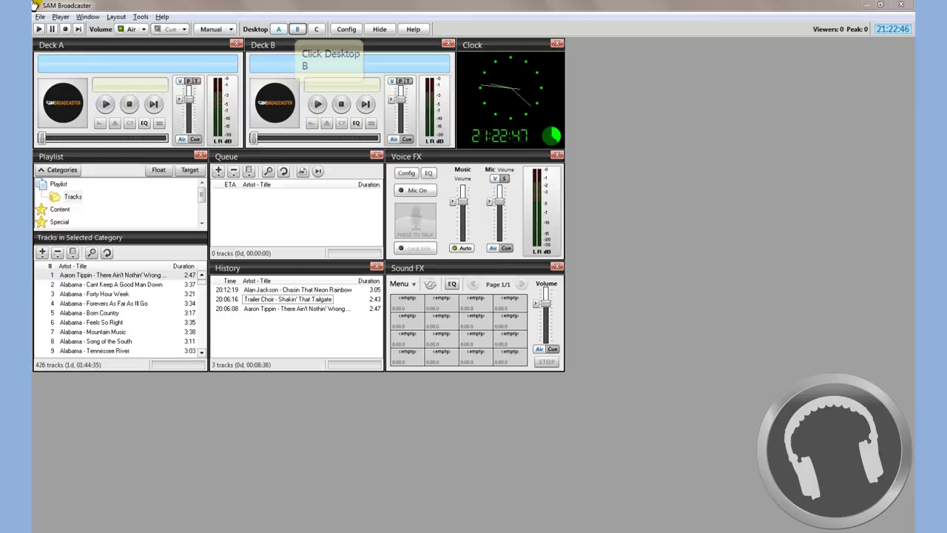
Add a new MP3 (LAME_ENC) encoder in the Encoders panel.
{"action": "left_click", "coordinate": [296, 29]}
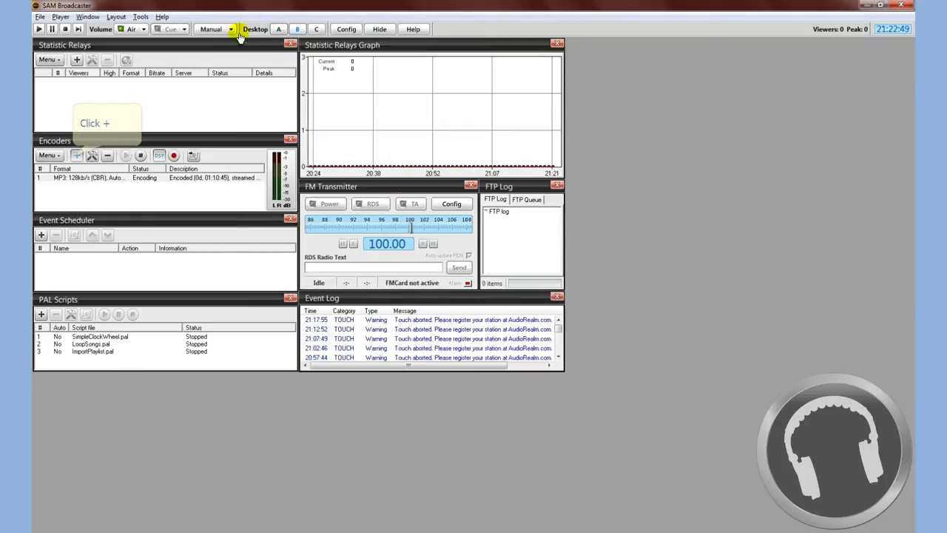
{"action": "left_click", "coordinate": [77, 155]}
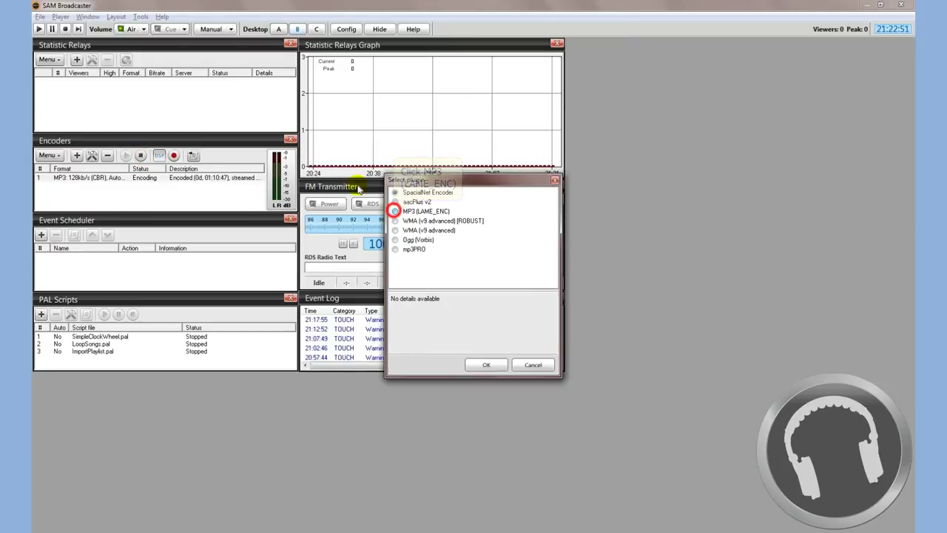
{"action": "left_click", "coordinate": [395, 211]}
{"action": "left_click", "coordinate": [486, 364]}
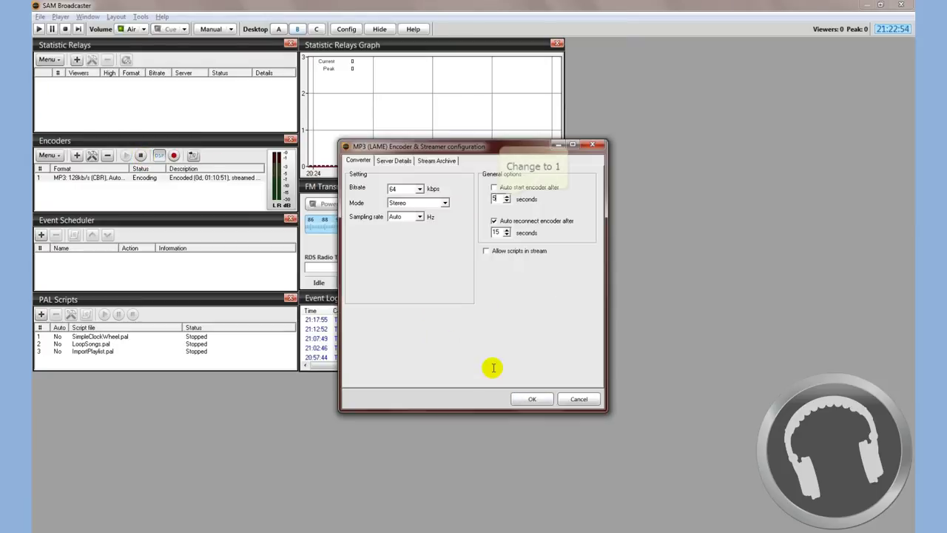
Set the encoder's auto-reconnect delay to 1 second and enable Auto start encoder.
{"action": "left_click", "coordinate": [497, 233]}
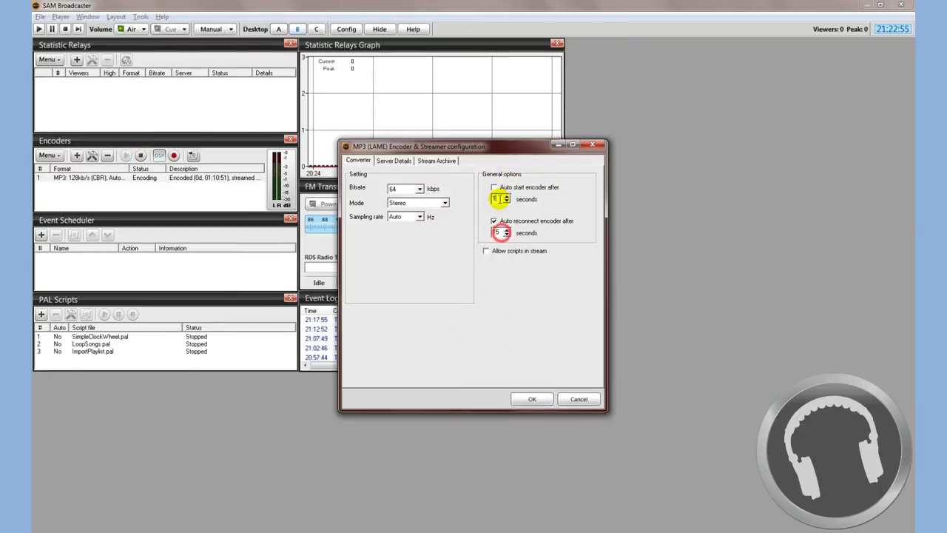
{"action": "left_click", "coordinate": [494, 189]}
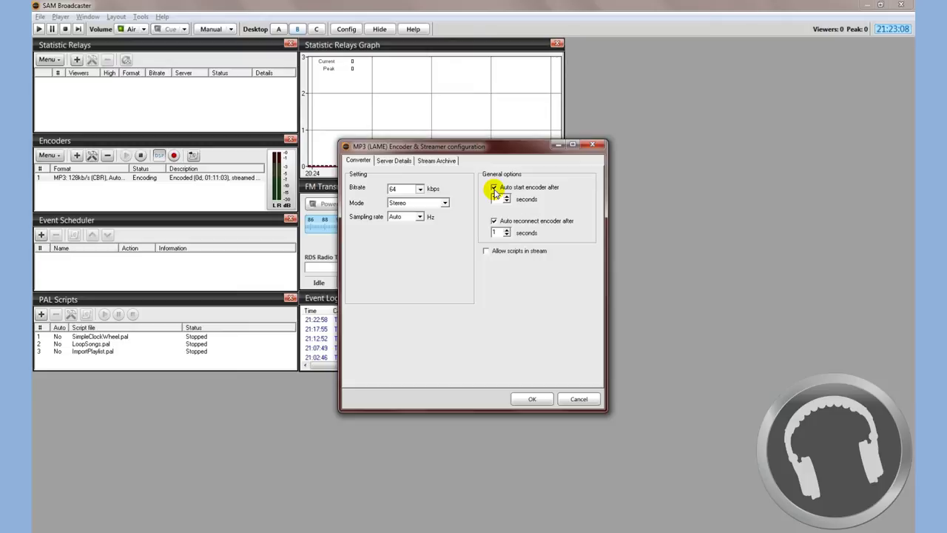
{"action": "left_click", "coordinate": [420, 190]}
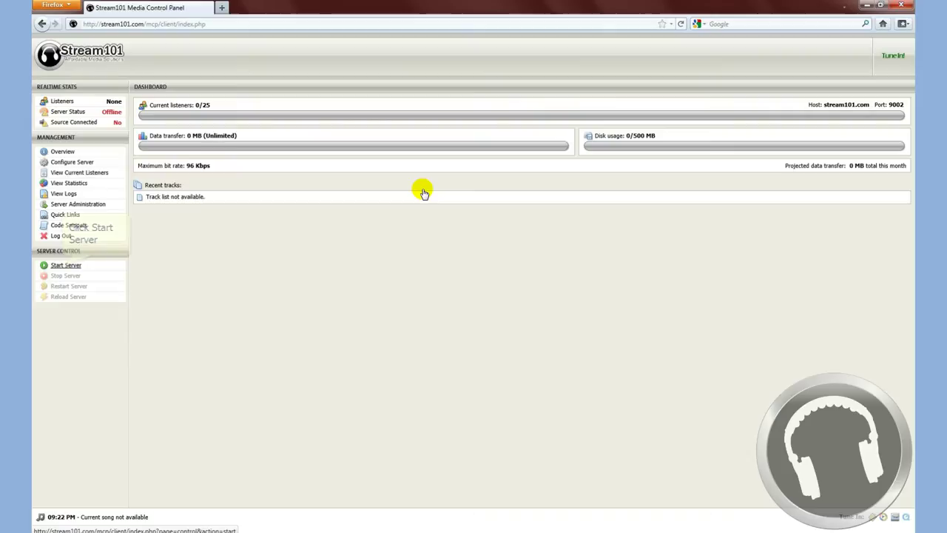
Start the Stream101 server so it reads Online, then bring up its Quick Links.
{"action": "left_click", "coordinate": [64, 268]}
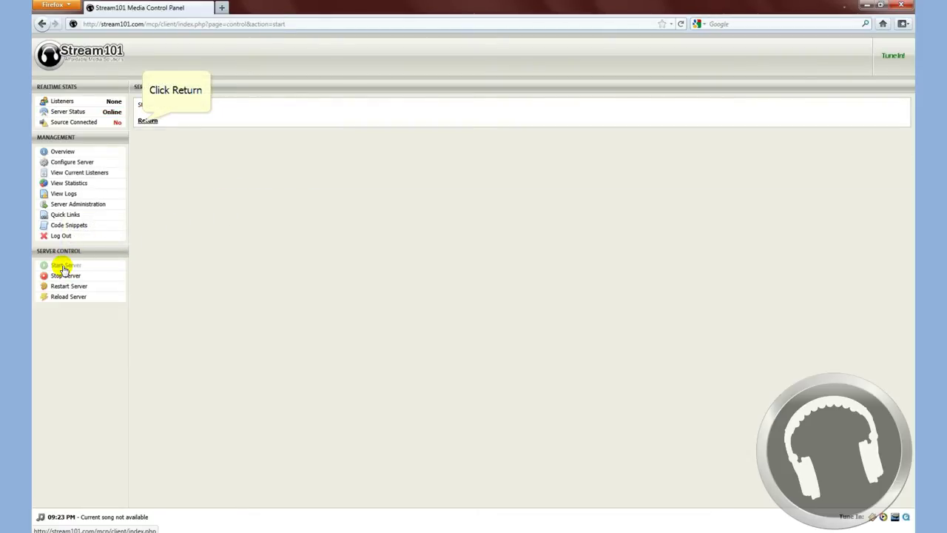
{"action": "left_click", "coordinate": [146, 121]}
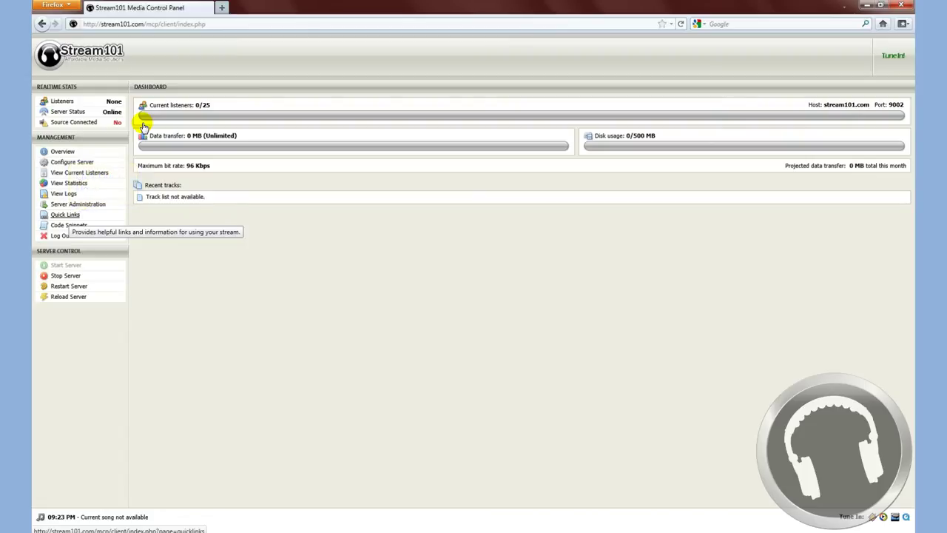
{"action": "left_click", "coordinate": [68, 216]}
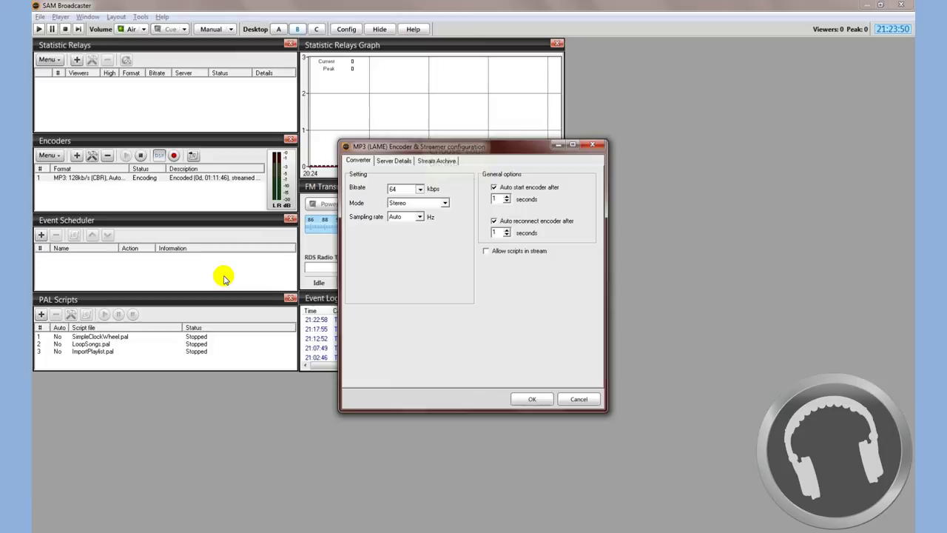
Set the encoder bitrate to 96 kbps and choose IceCast as the server type.
{"action": "left_click", "coordinate": [420, 189]}
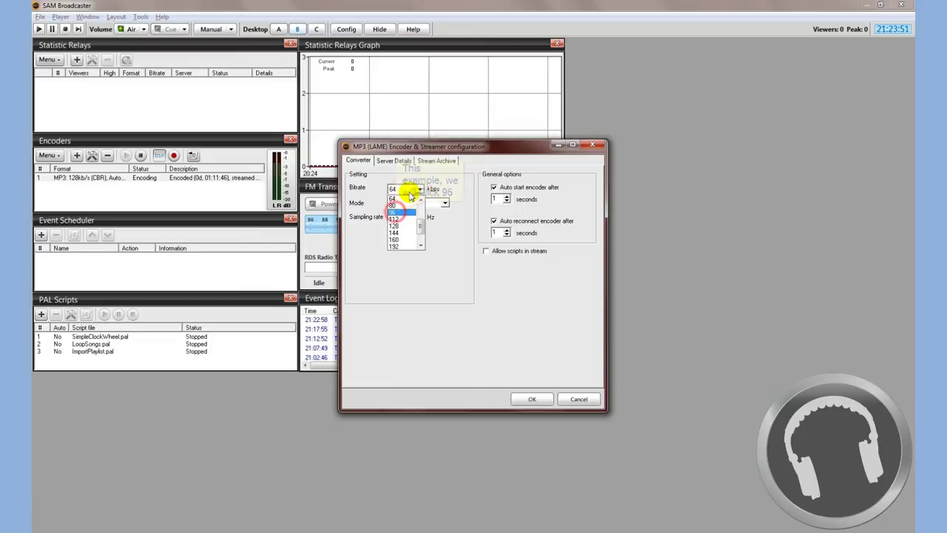
{"action": "left_click", "coordinate": [396, 216]}
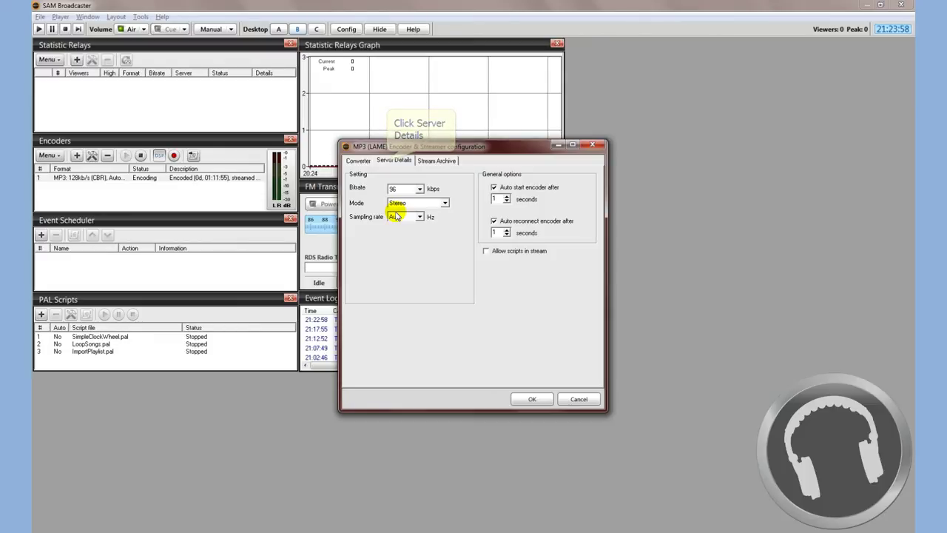
{"action": "left_click", "coordinate": [386, 162]}
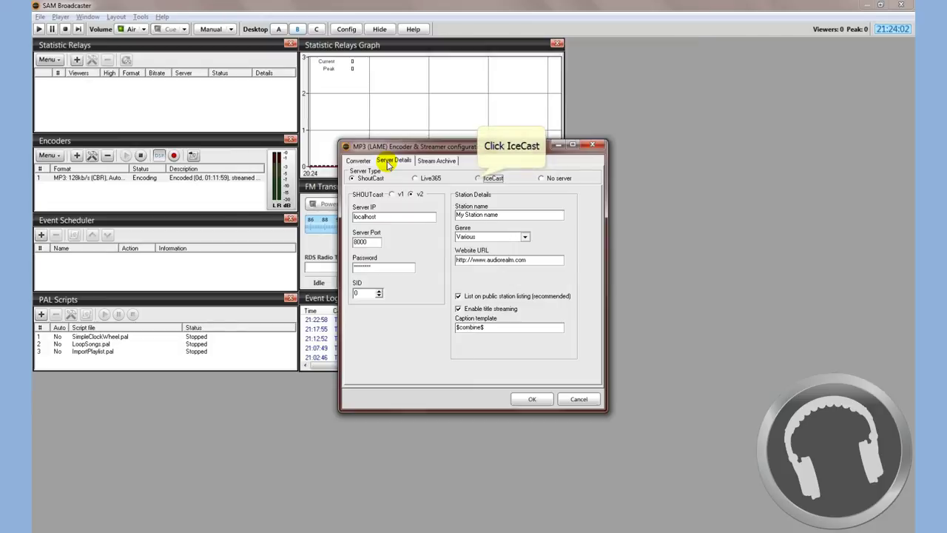
{"action": "left_click", "coordinate": [478, 178]}
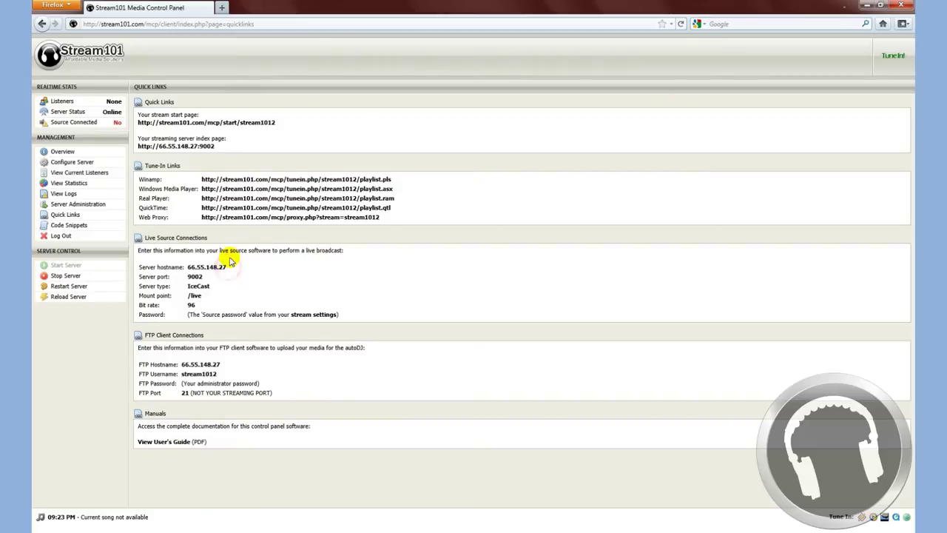
Copy the server hostname 66.55.148.27 from Stream101's Quick Links.
{"action": "left_click_drag", "start_coordinate": [187, 267], "coordinate": [226, 267]}
{"action": "key", "text": "ctrl+c"}
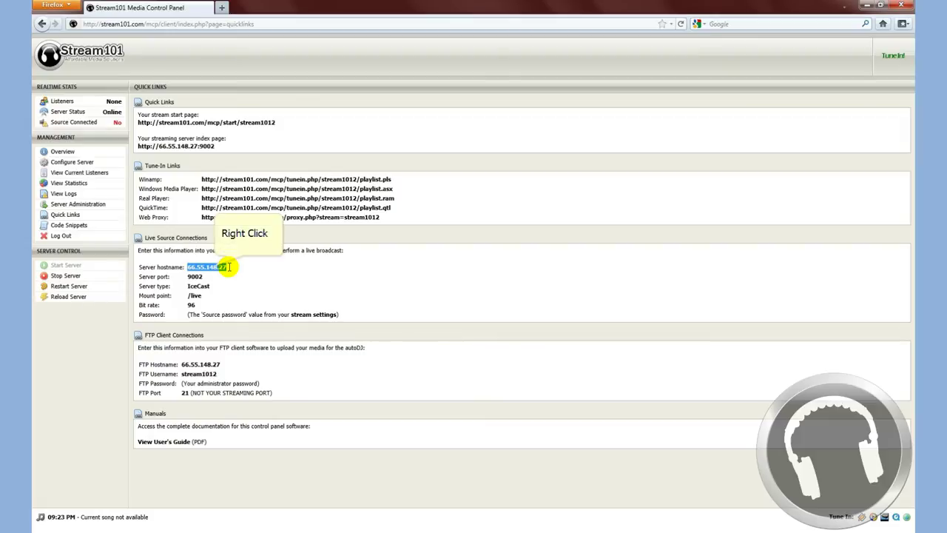
{"action": "right_click", "coordinate": [215, 268]}
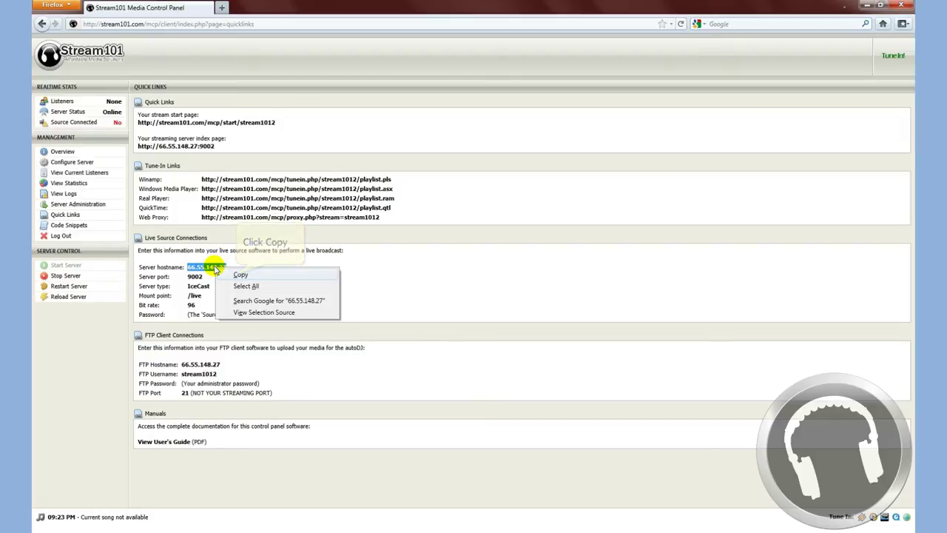
{"action": "left_click", "coordinate": [239, 275]}
{"action": "key", "text": "alt+Tab"}
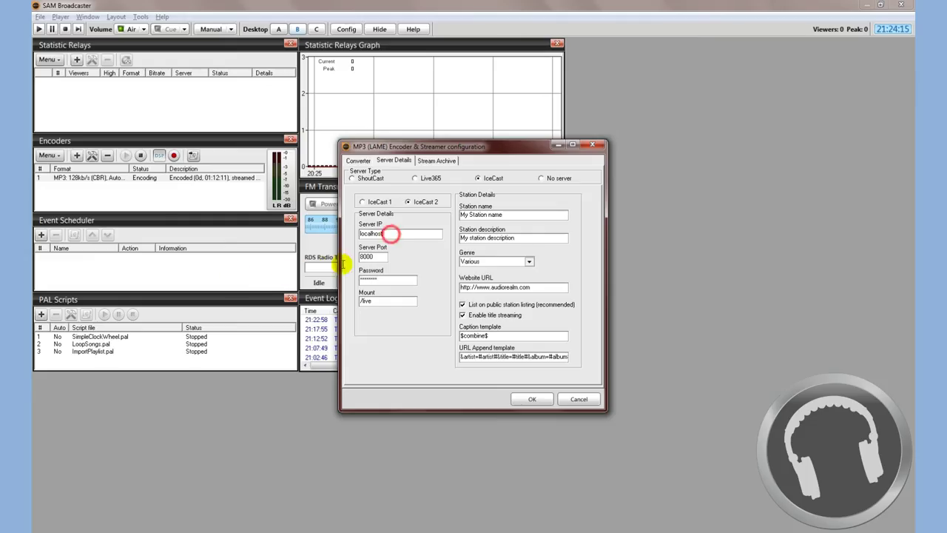
Paste 66.55.148.27 as the encoder's Server IP, replacing localhost.
{"action": "double_click", "coordinate": [383, 233]}
{"action": "right_click", "coordinate": [401, 236]}
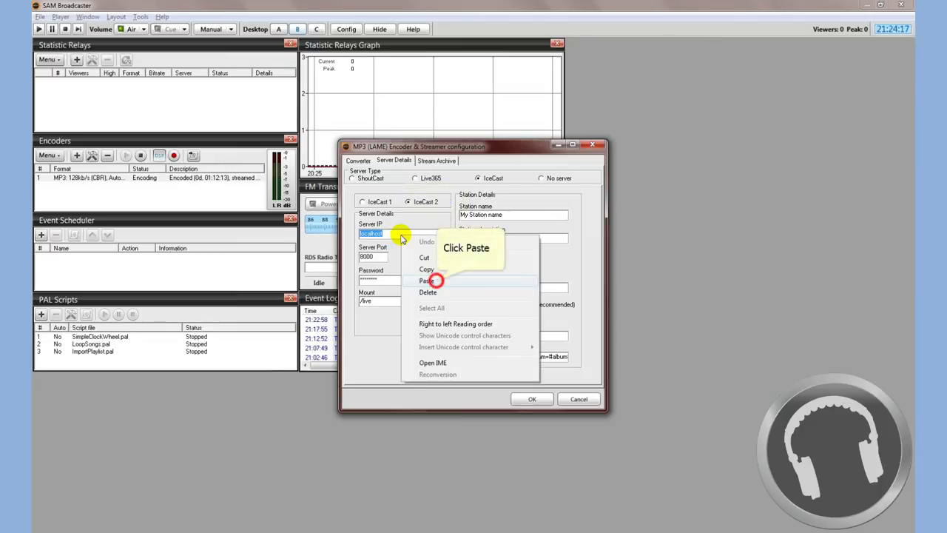
{"action": "left_click", "coordinate": [433, 280]}
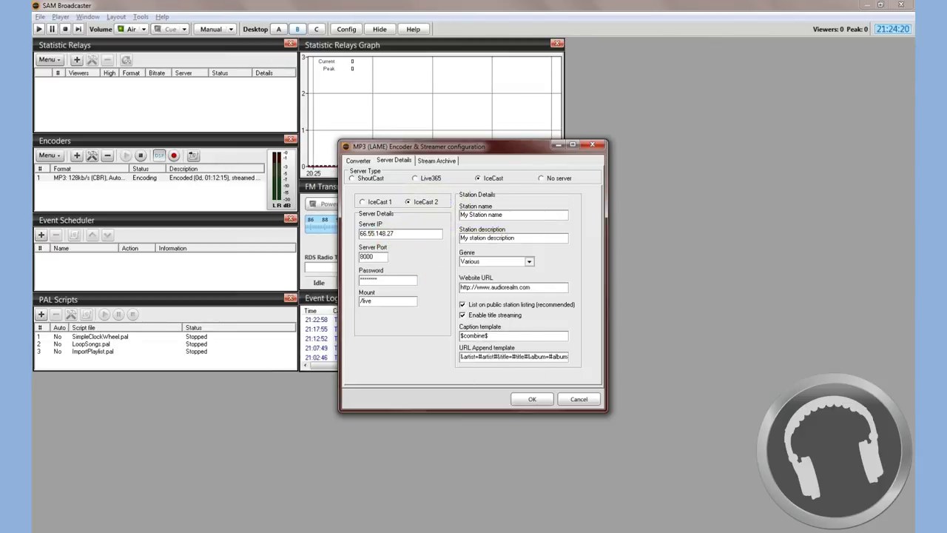
Copy port 9002 from Stream101 and paste it as the encoder's Server Port, replacing 8000.
{"action": "key", "text": "alt+Tab"}
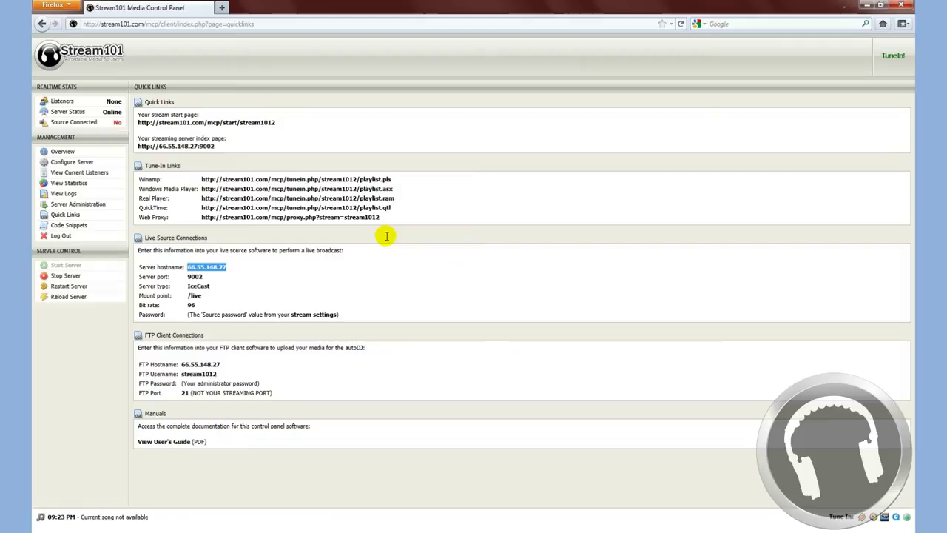
{"action": "double_click", "coordinate": [195, 276]}
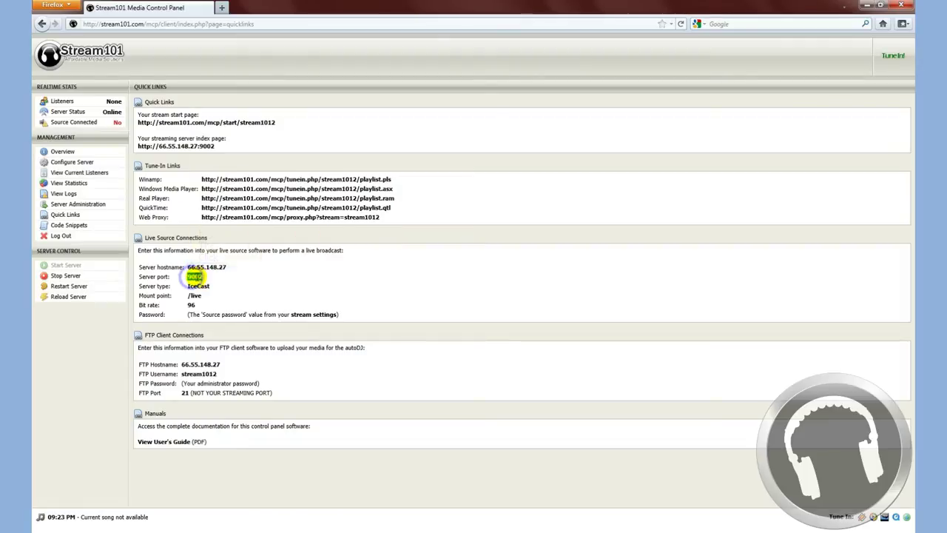
{"action": "right_click", "coordinate": [195, 276]}
{"action": "left_click", "coordinate": [213, 284]}
{"action": "key", "text": "alt+Tab"}
{"action": "double_click", "coordinate": [372, 256]}
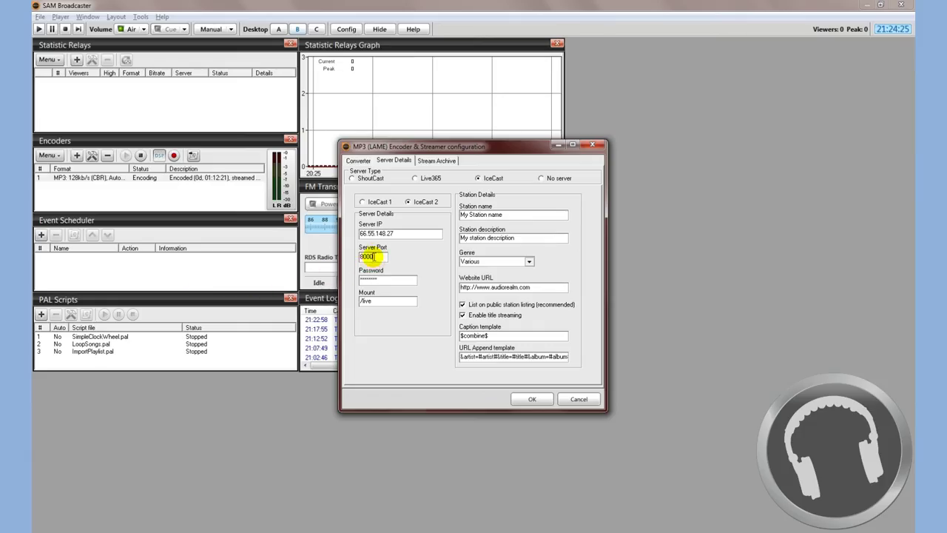
{"action": "right_click", "coordinate": [371, 256]}
{"action": "left_click", "coordinate": [398, 301]}
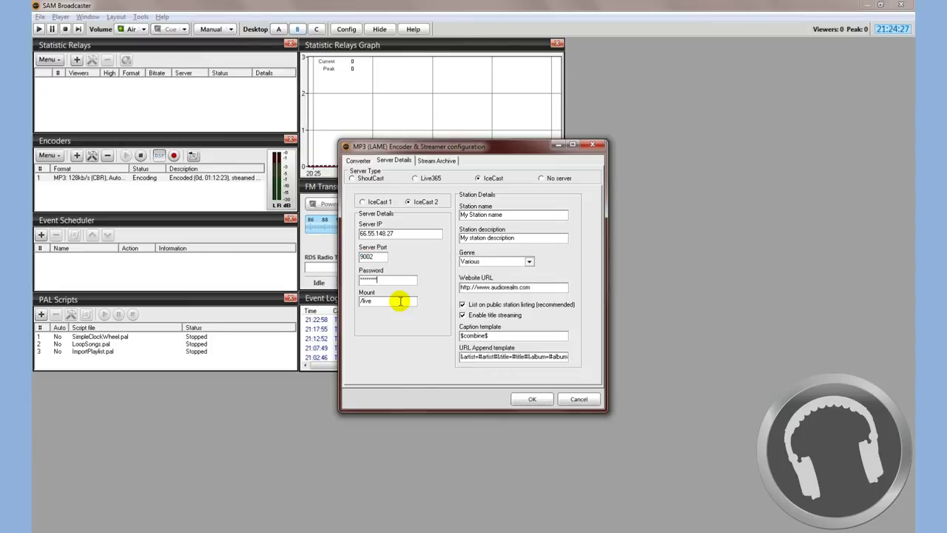
{"action": "key", "text": "alt+Tab"}
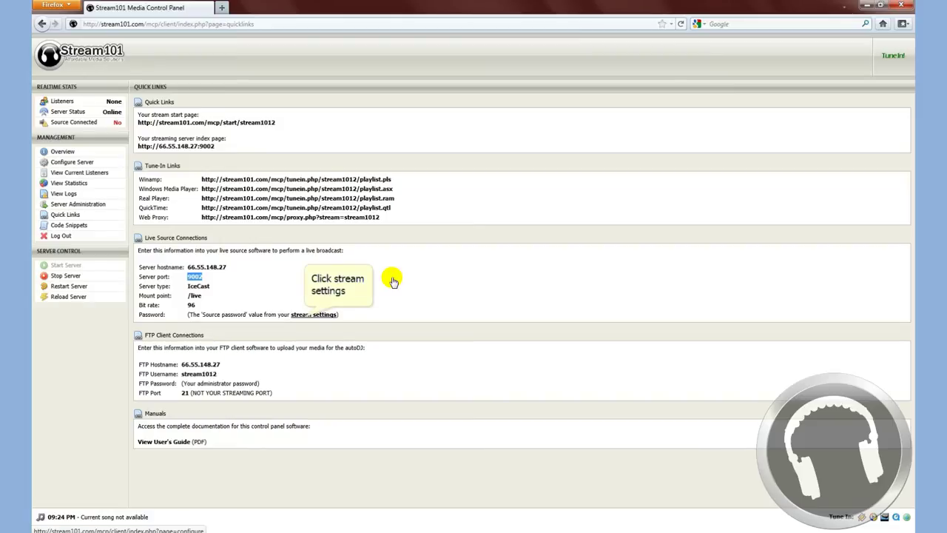
Open Stream101's stream settings from Live Source Connections to find the source password.
{"action": "left_click", "coordinate": [309, 314]}
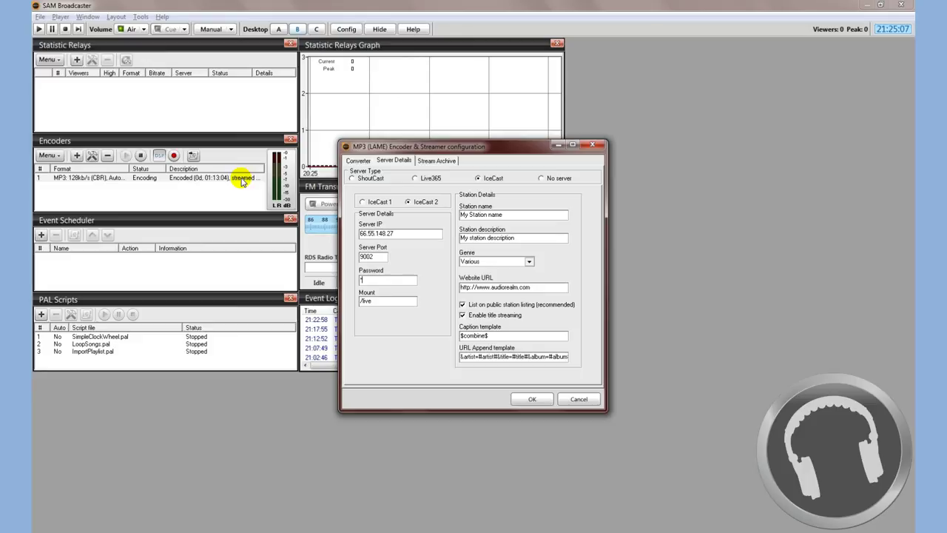
Enter the source password, station name 'Stream101 Demo Station' and description 'PLaying Stream101 Songs'.
{"action": "type", "text": "hackme"}
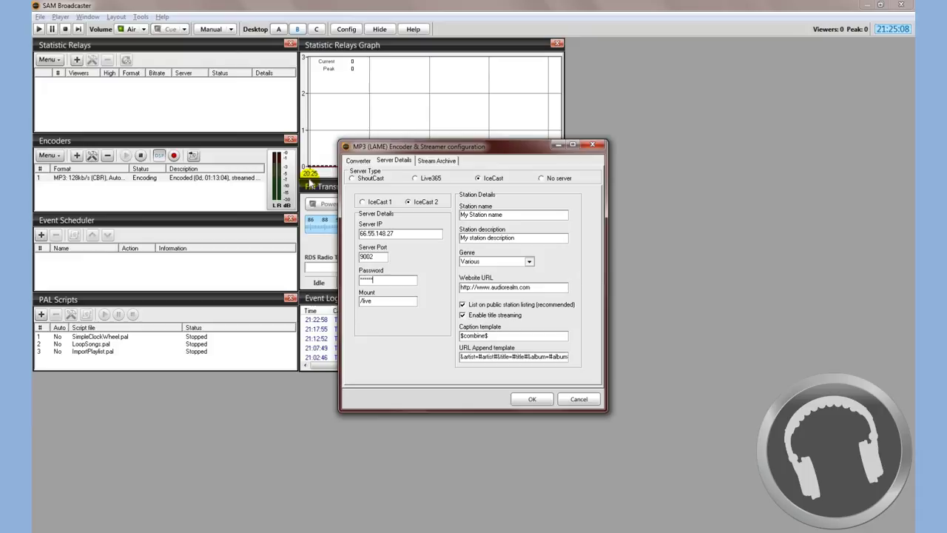
{"action": "triple_click", "coordinate": [508, 217]}
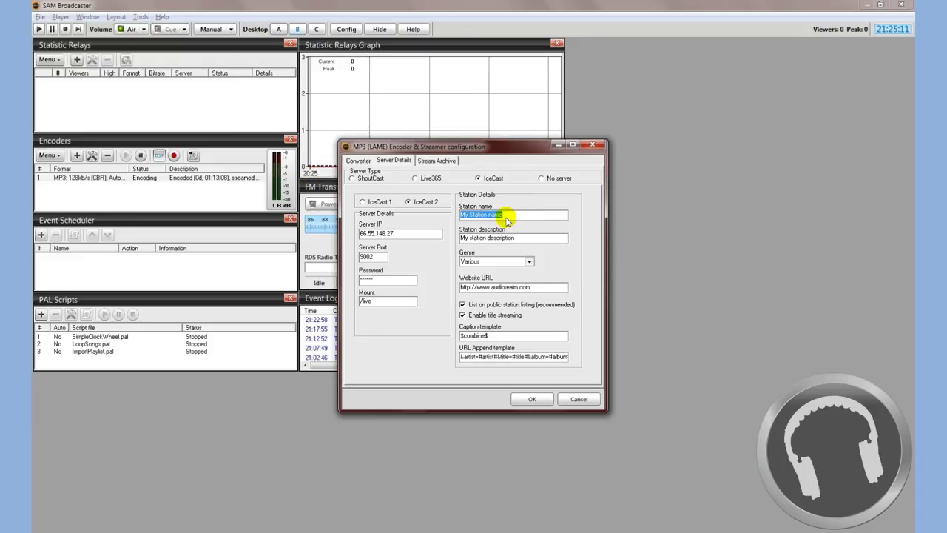
{"action": "type", "text": "Stream101 Demo Station"}
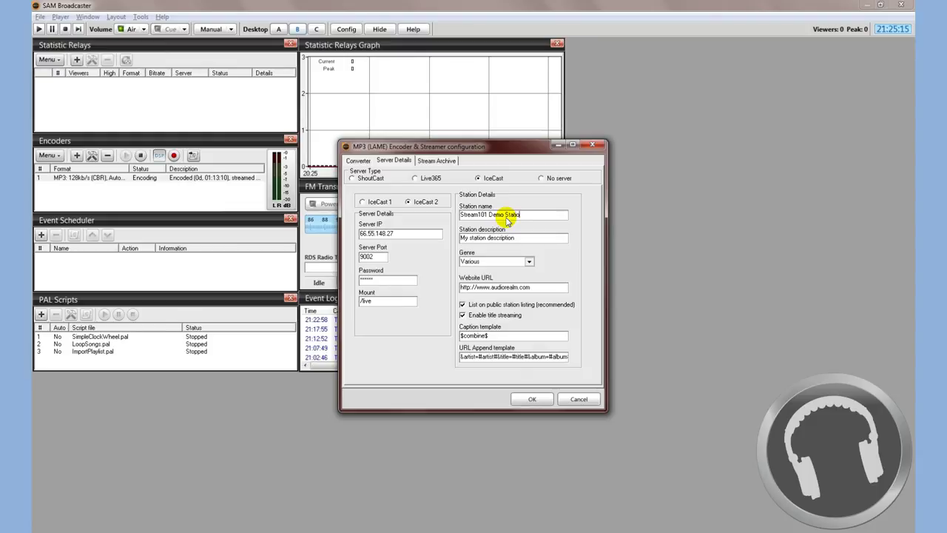
{"action": "key", "text": "Tab"}
{"action": "type", "text": "PLaying"}
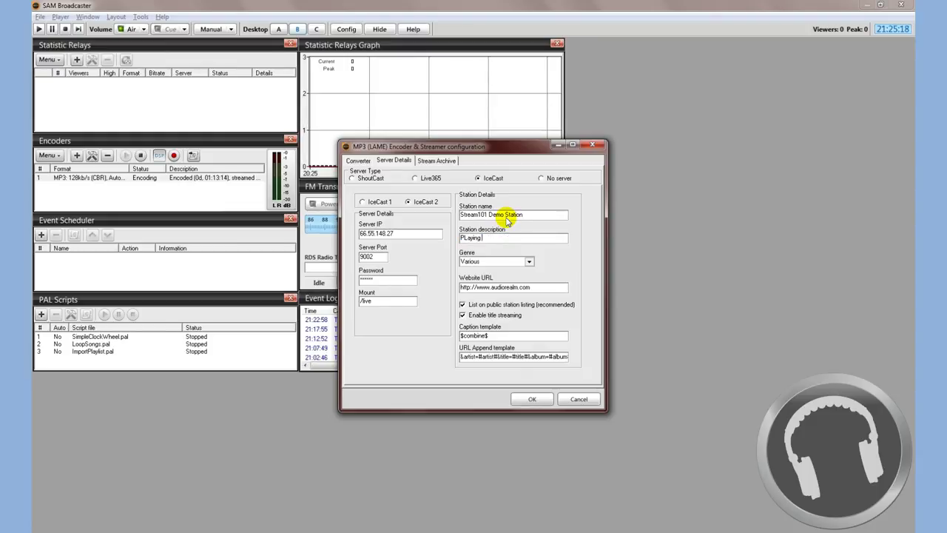
{"action": "type", "text": " Stream101 Songs"}
{"action": "key", "text": "Tab"}
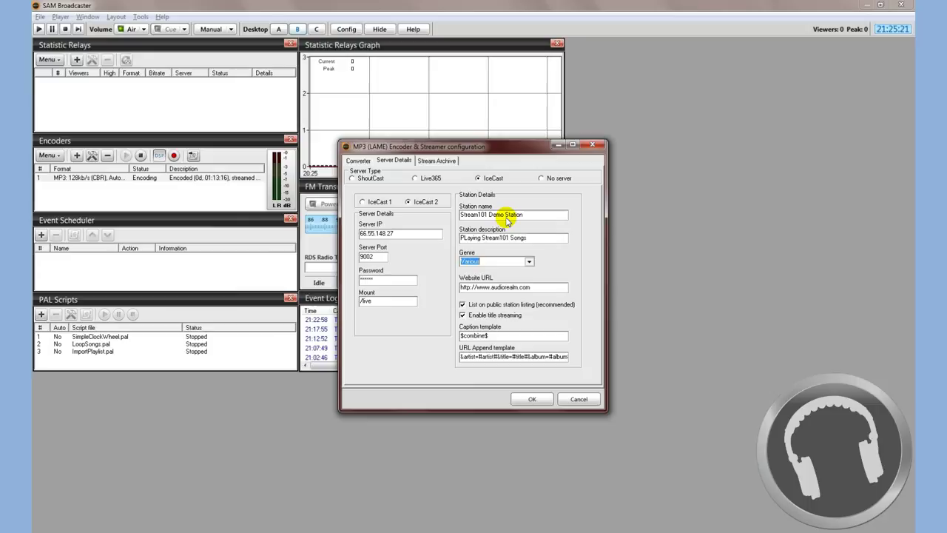
{"action": "left_click", "coordinate": [529, 262]}
{"action": "scroll", "coordinate": [532, 311], "scroll_direction": "up", "scroll_amount": 5}
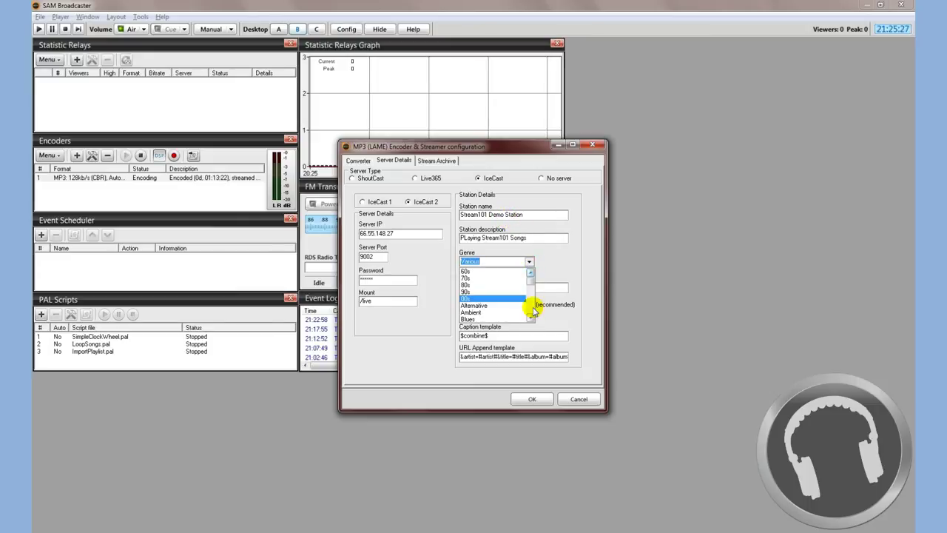
{"action": "scroll", "coordinate": [492, 296], "scroll_direction": "down", "scroll_amount": 2}
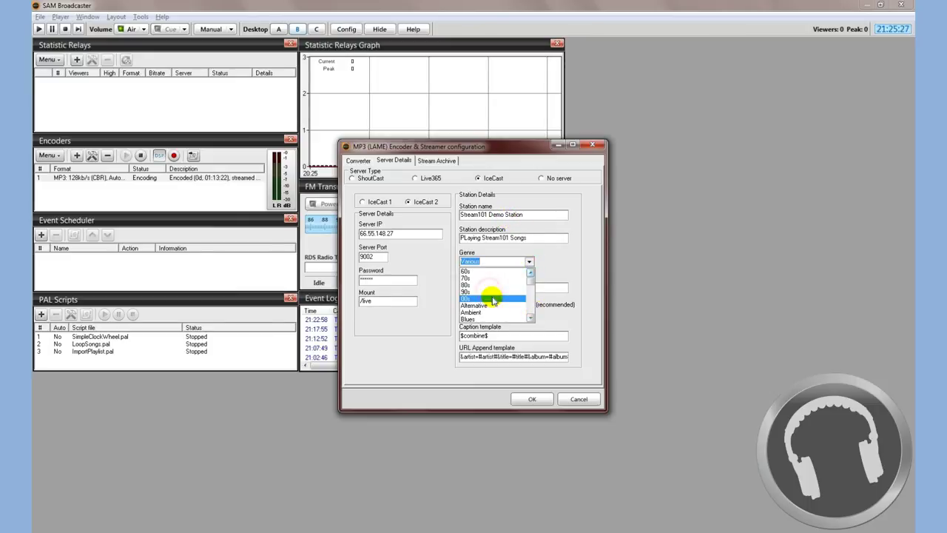
{"action": "left_click", "coordinate": [490, 293]}
{"action": "left_click", "coordinate": [538, 286]}
{"action": "type", "text": "http://www.a"}
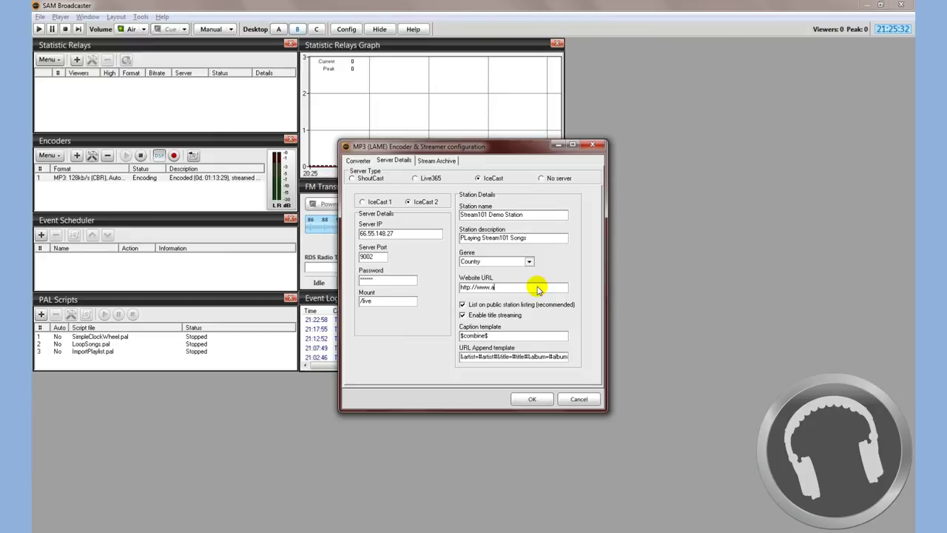
{"action": "type", "text": "udi"}
{"action": "key", "text": "BackSpace"}
{"action": "key", "text": "BackSpace"}
{"action": "key", "text": "BackSpace"}
{"action": "key", "text": "BackSpace"}
{"action": "type", "text": "stream101.com"}
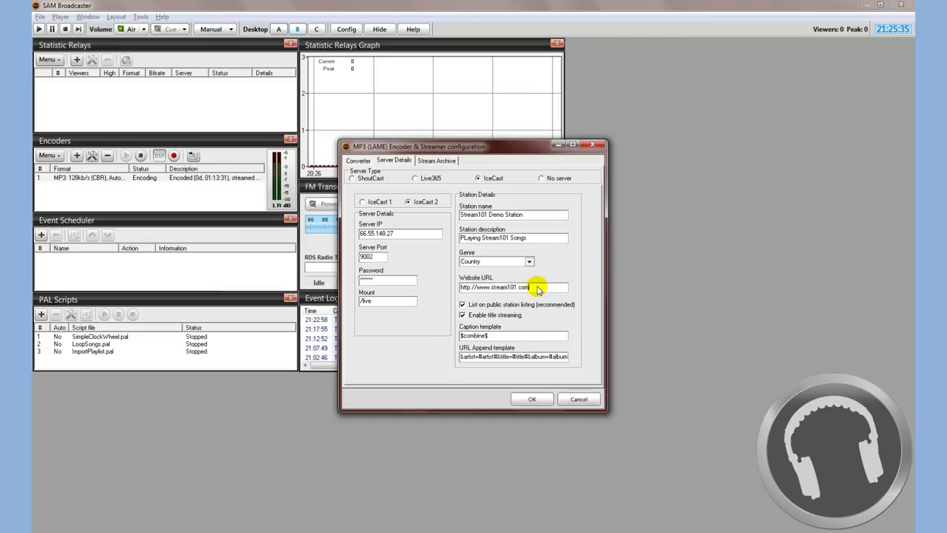
{"action": "left_click", "coordinate": [463, 304]}
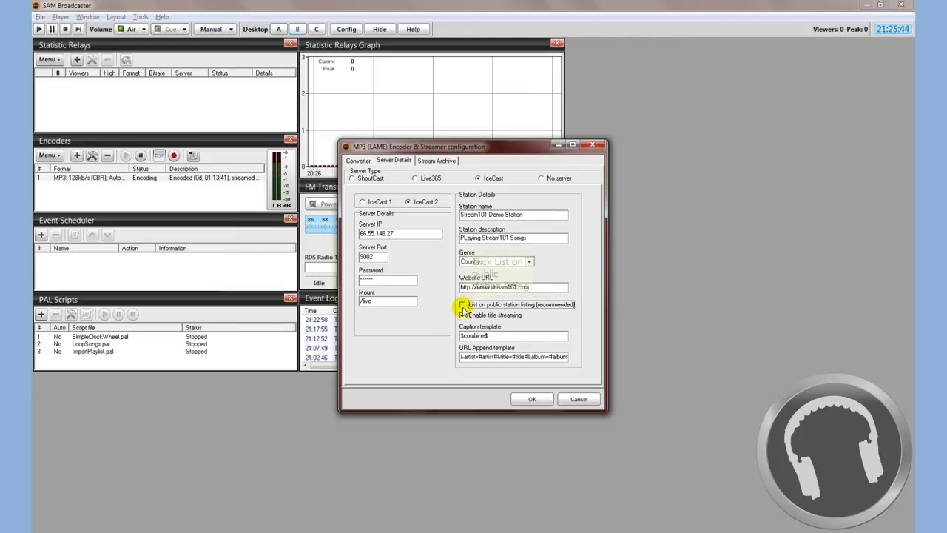
{"action": "left_click", "coordinate": [462, 305]}
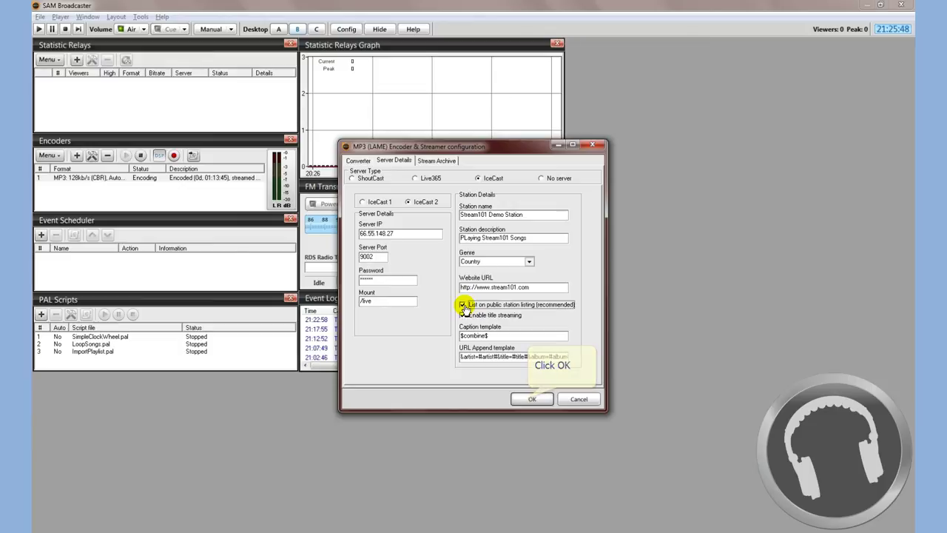
Save the 96 kbps encoder so it starts streaming, then play Wild Angels on Deck A.
{"action": "left_click", "coordinate": [530, 399]}
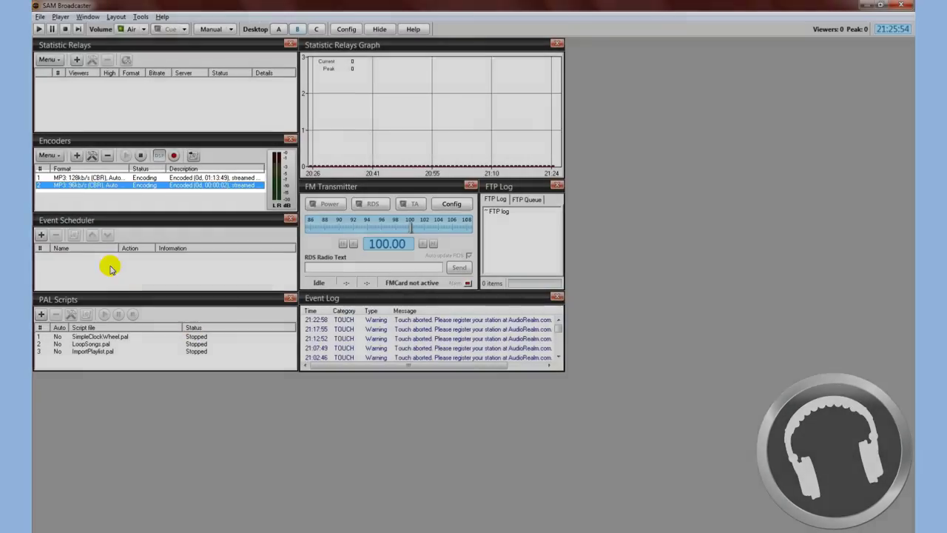
{"action": "left_click", "coordinate": [82, 178]}
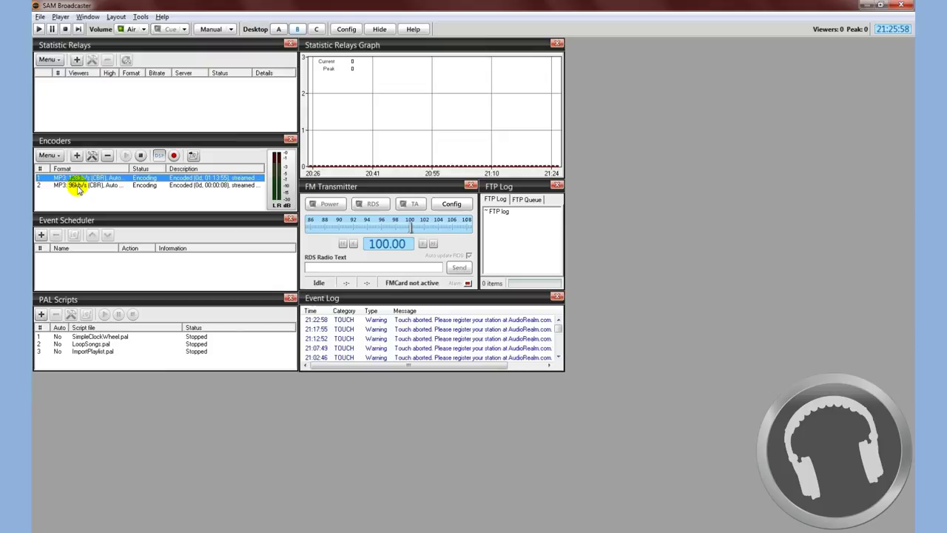
{"action": "left_click", "coordinate": [79, 185]}
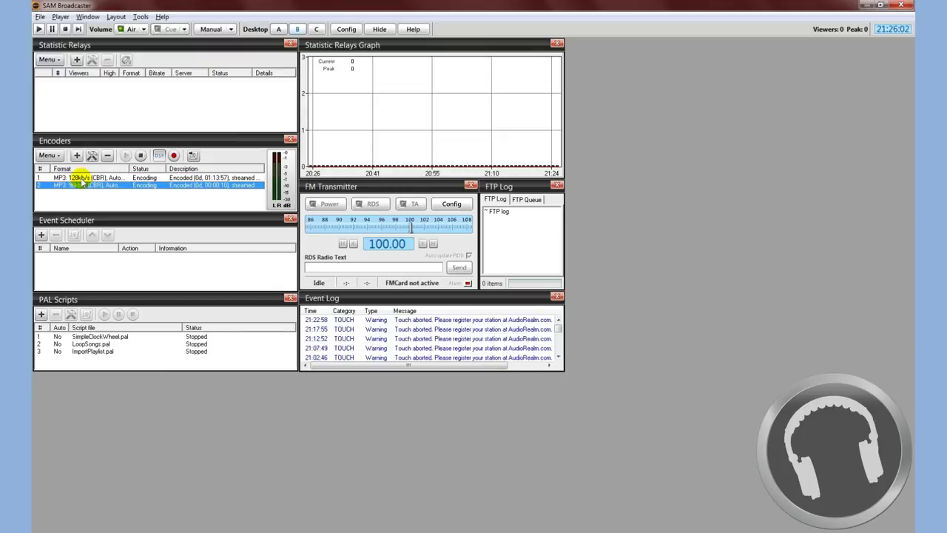
{"action": "left_click", "coordinate": [83, 183]}
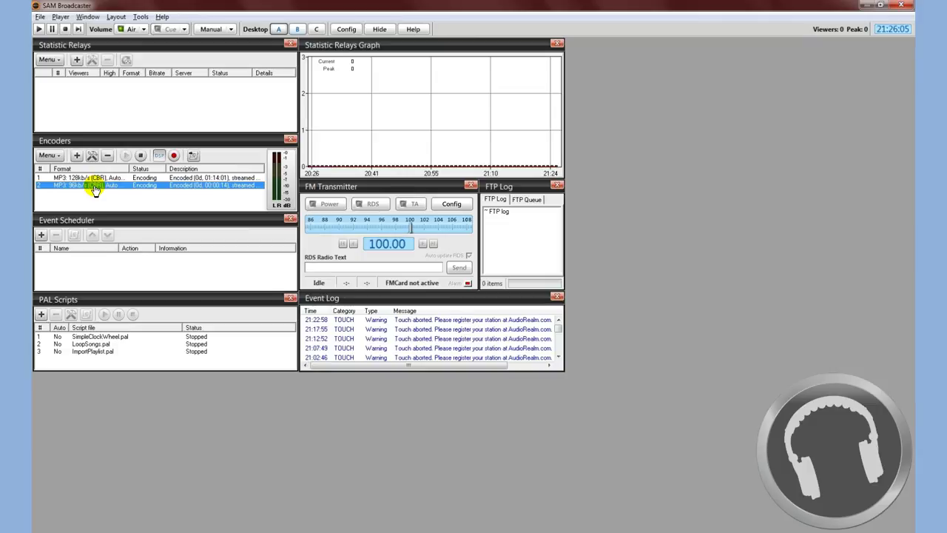
{"action": "left_click", "coordinate": [278, 29]}
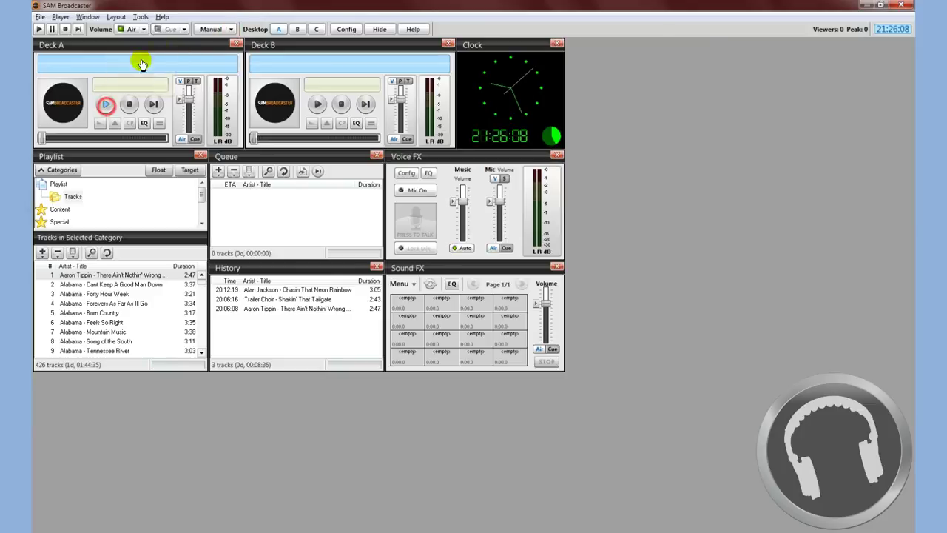
{"action": "left_click", "coordinate": [106, 104]}
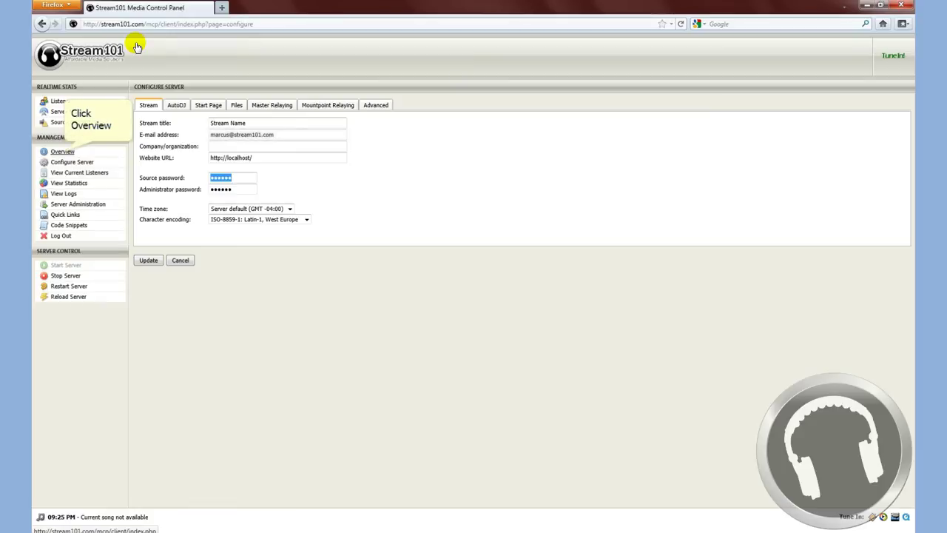
Go to Overview in Stream101's Management sidebar to see the source connected.
{"action": "left_click", "coordinate": [62, 151]}
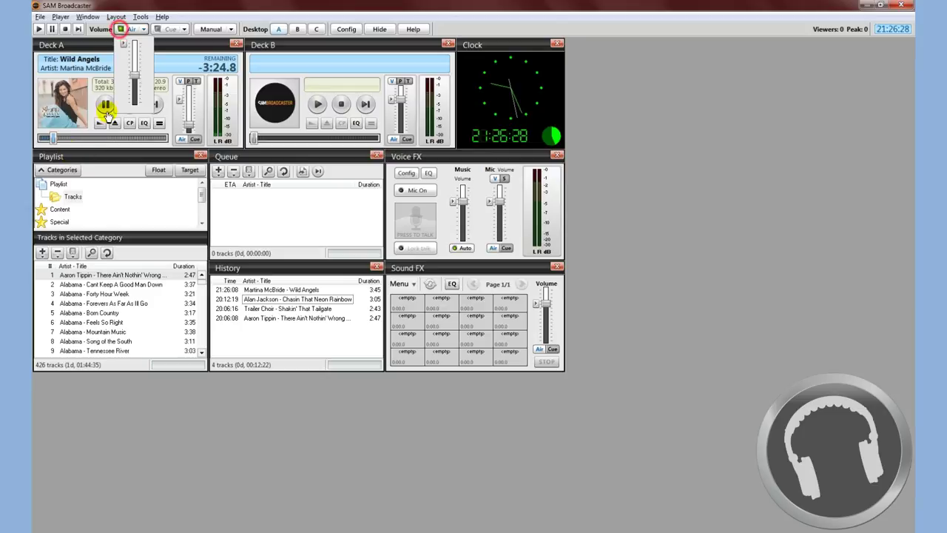
Close the Air volume slider popup to reveal Deck A's Wild Angels details.
{"action": "left_click", "coordinate": [120, 31]}
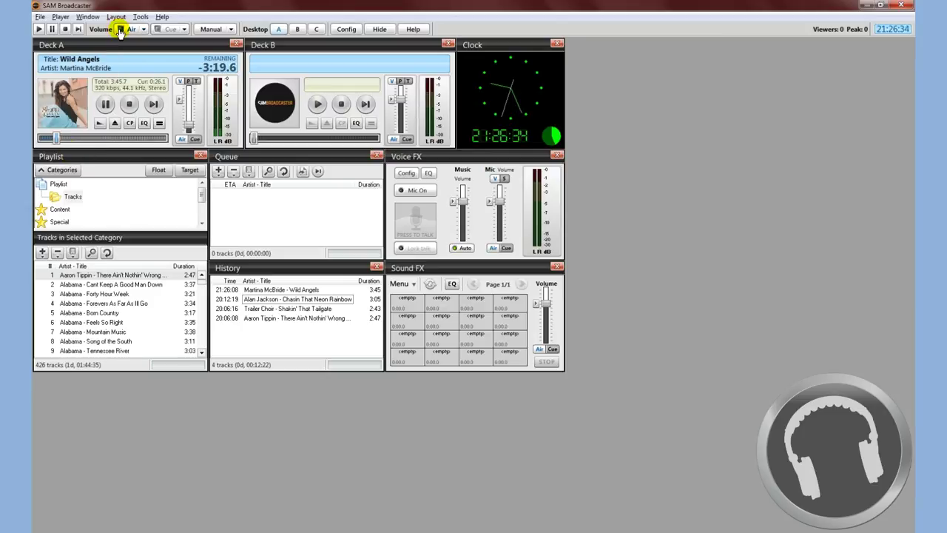